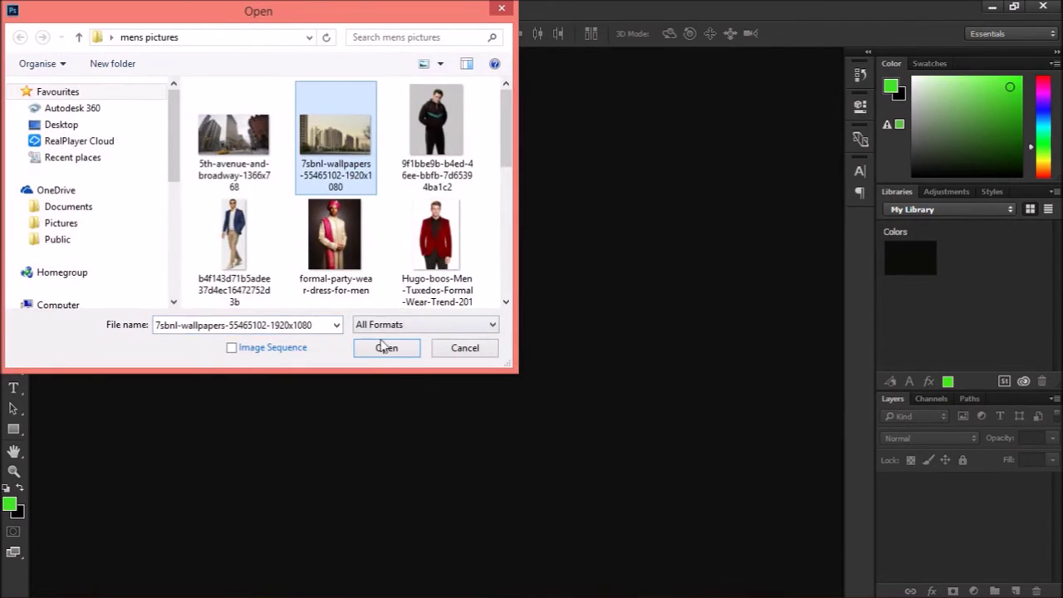
click(387, 348)
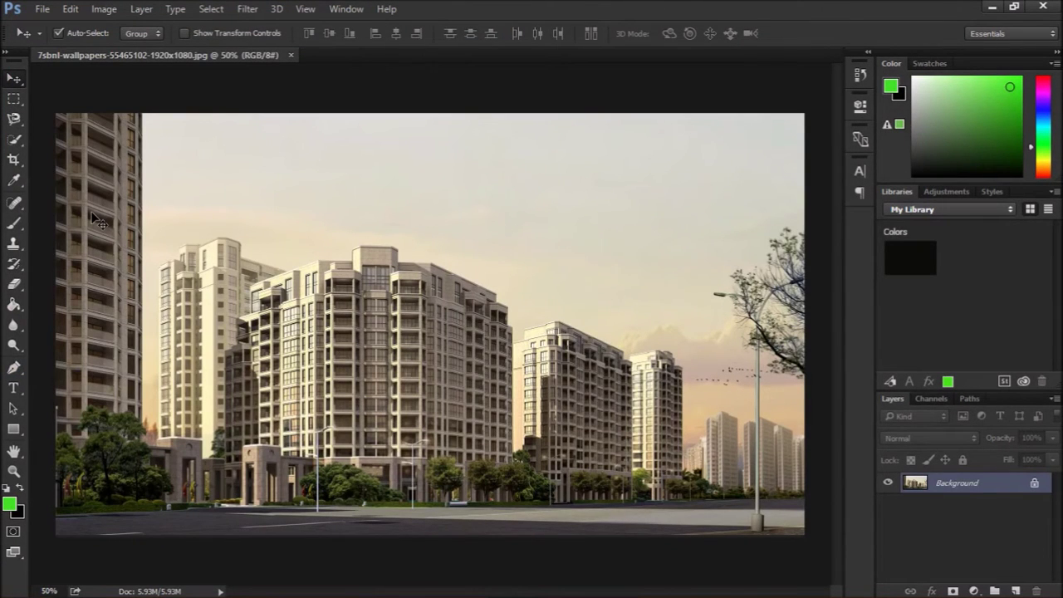
scroll(95, 220, up, 1)
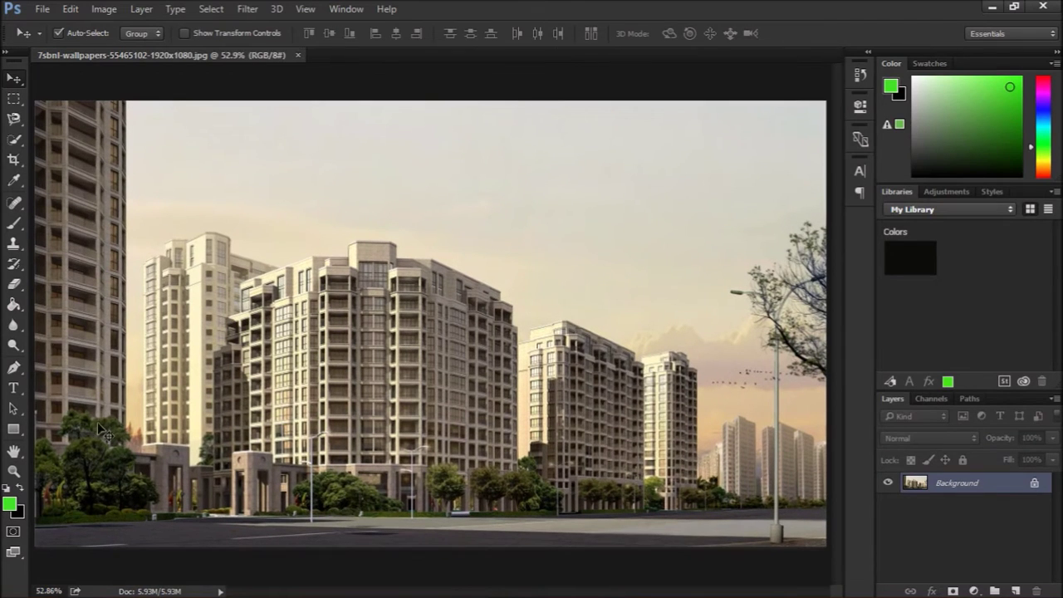
Step: Open the man photo b4f143d71b5adee37d4ec16472752d3b.jpg from File > Open
click(42, 9)
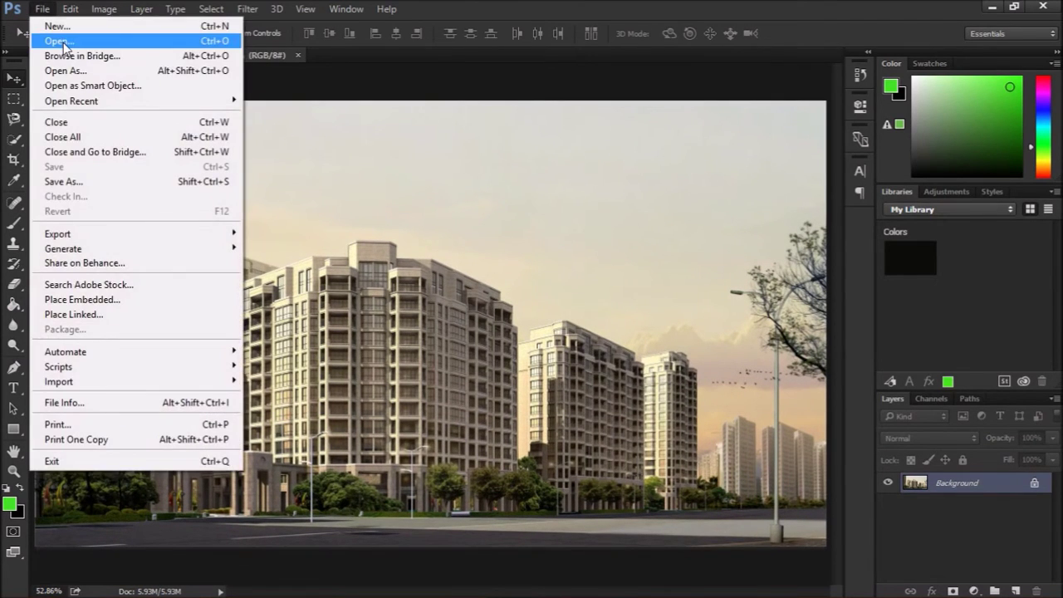
click(59, 42)
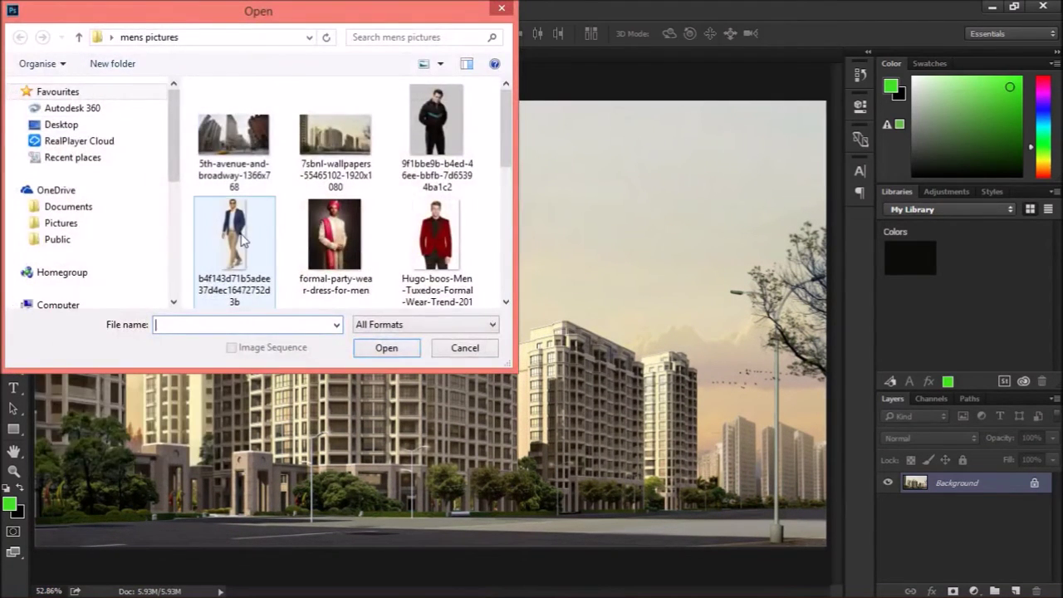
click(240, 238)
click(391, 347)
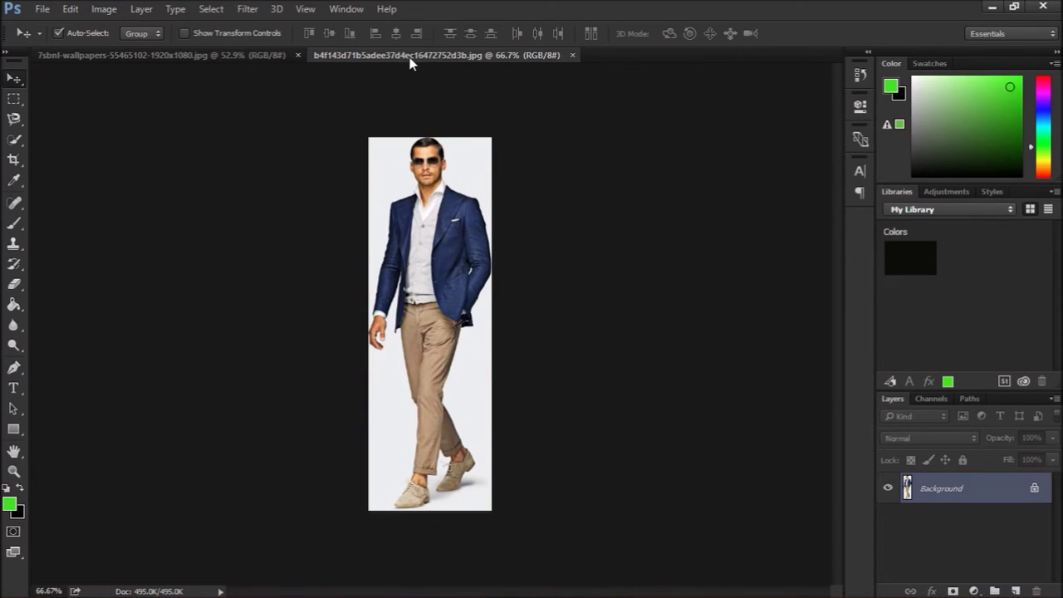
Step: Switch between the two documents, fit the man photo to the window, and choose the Rectangular Marquee
click(274, 56)
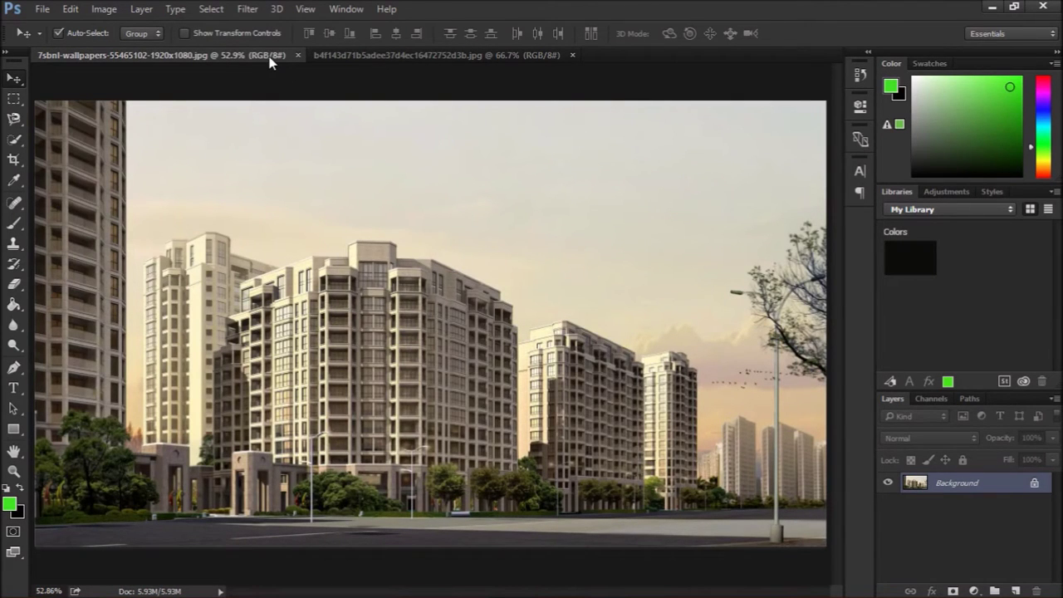
click(343, 57)
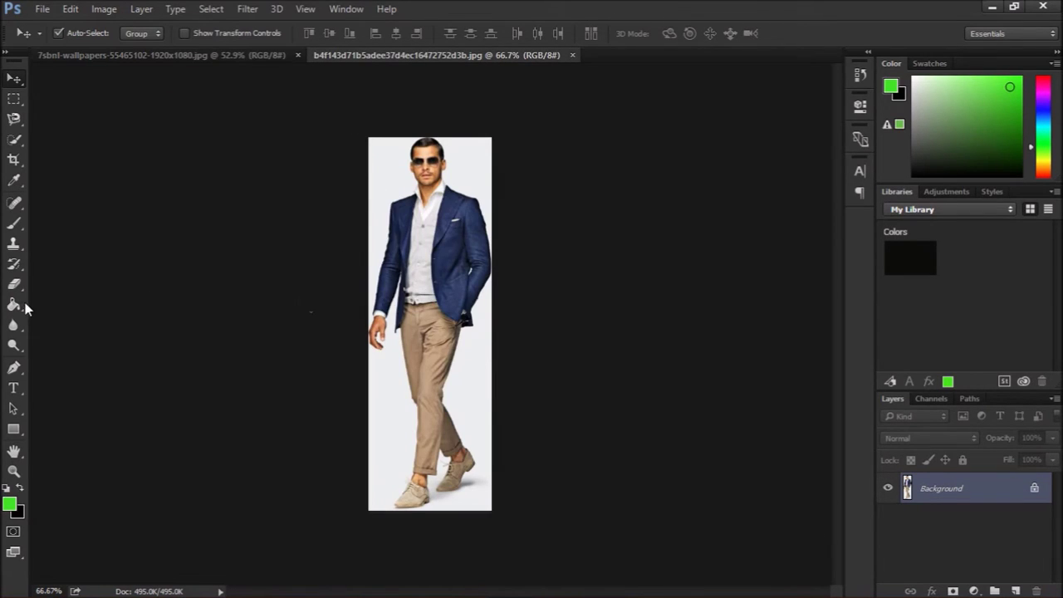
key(ctrl+0)
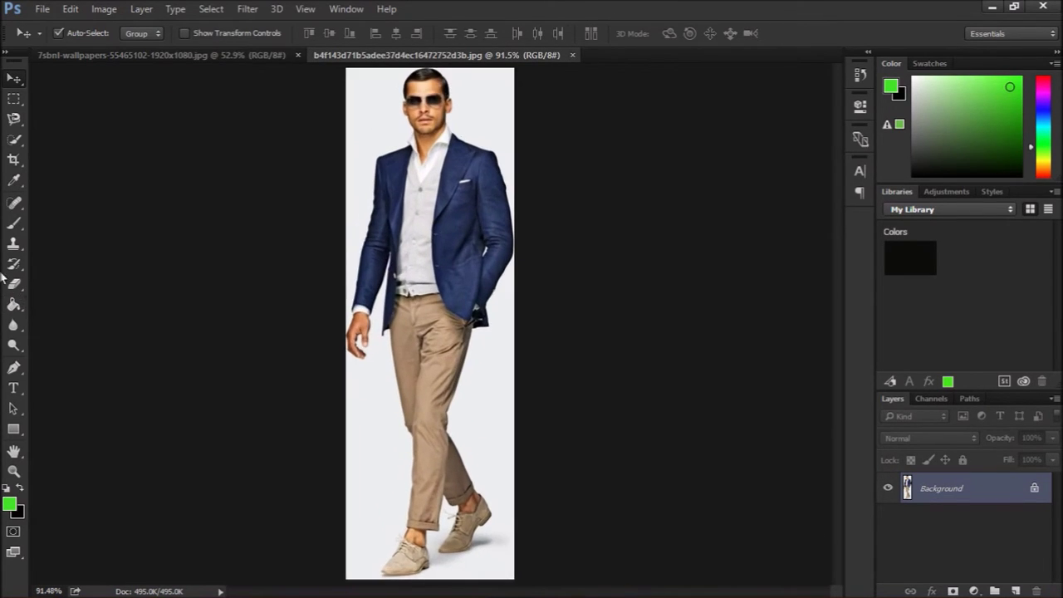
click(14, 99)
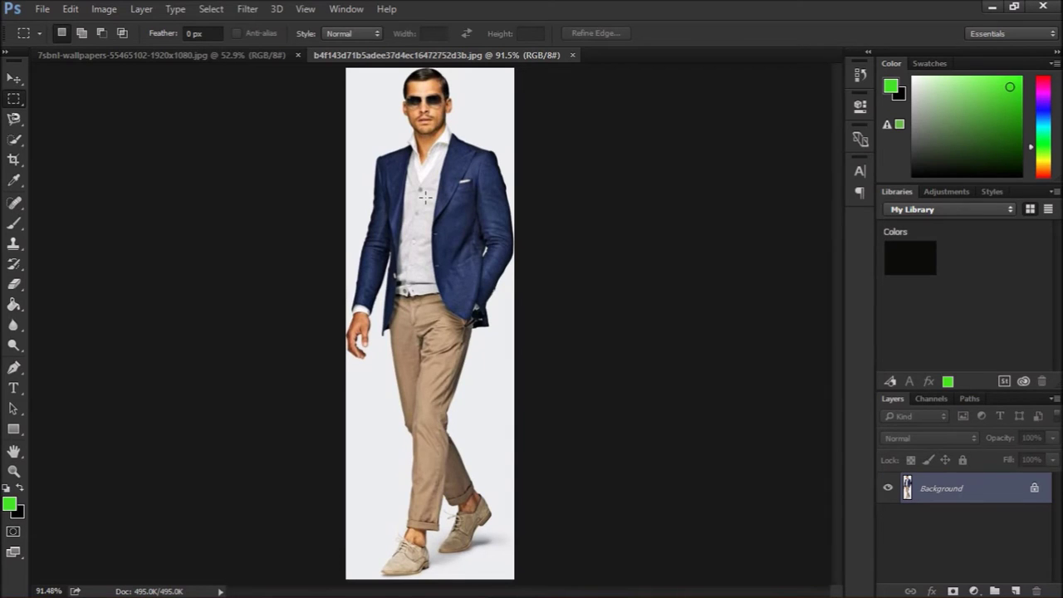
Step: Paste the whole man photo into the city scene as Layer 1 and drag it lower
key(ctrl+a)
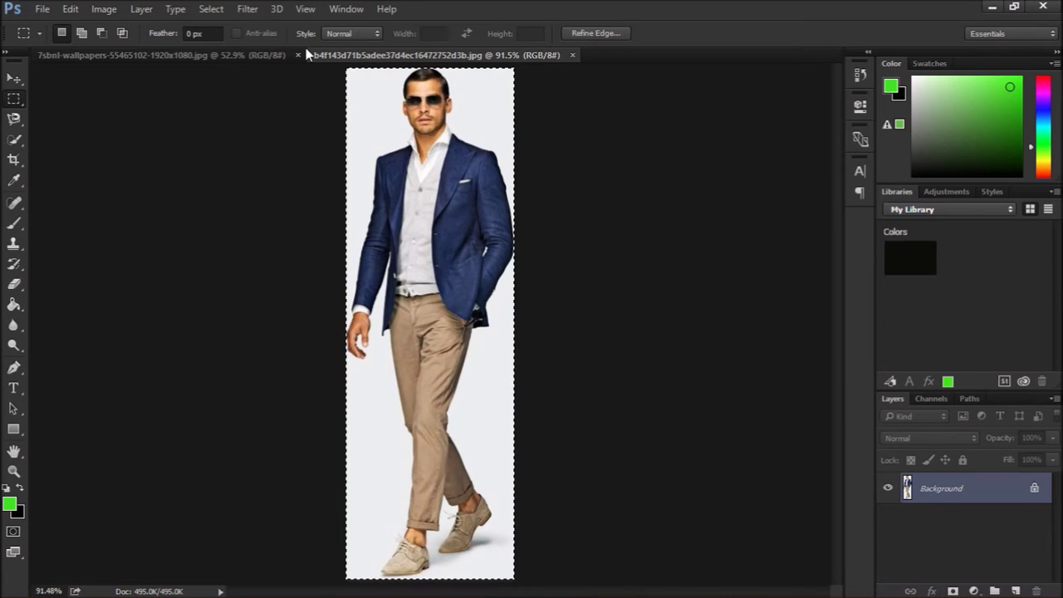
click(239, 56)
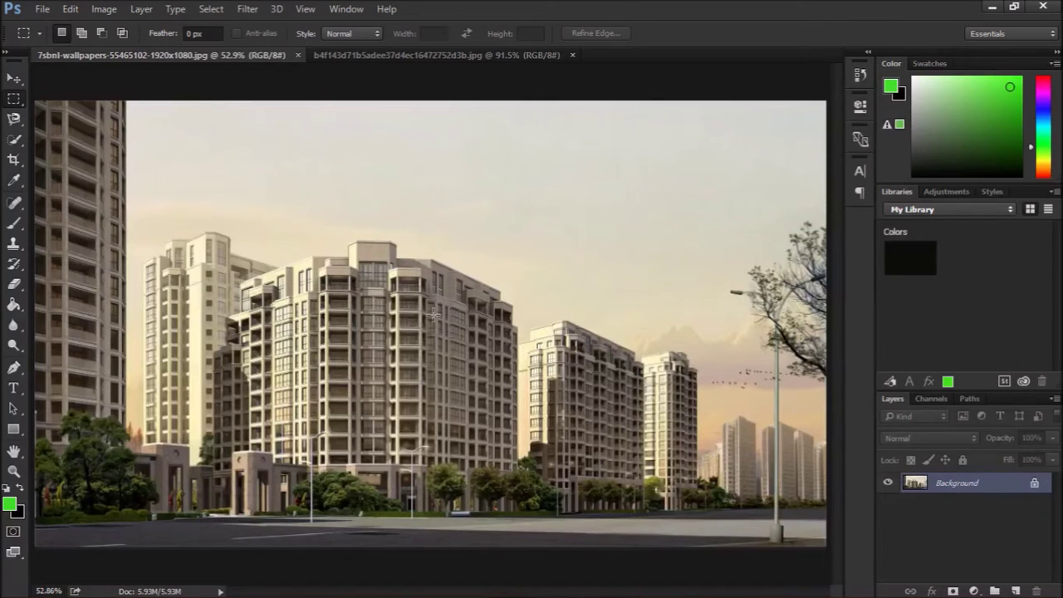
key(ctrl+v)
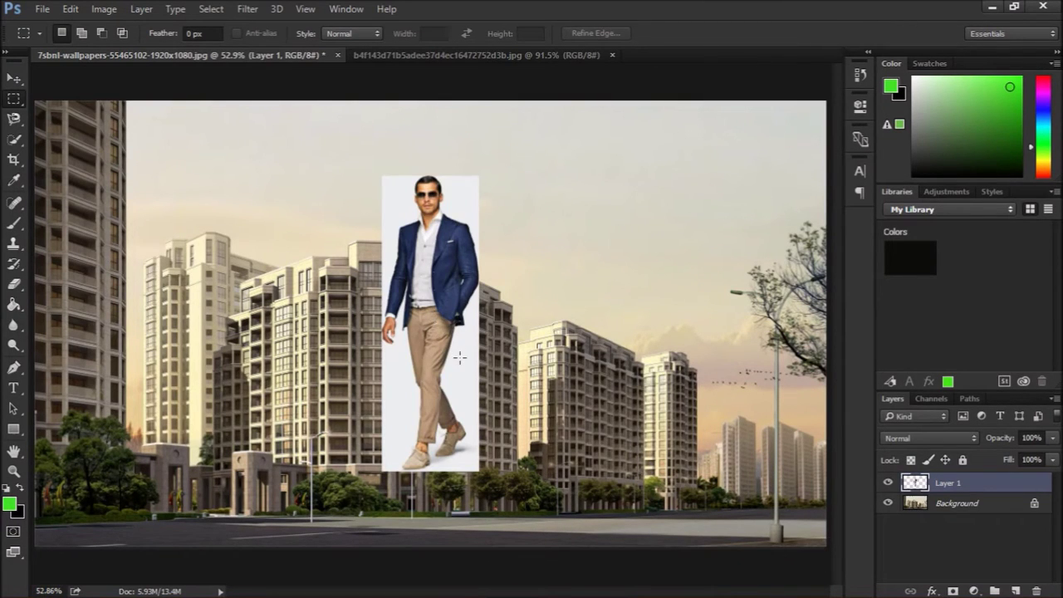
click(14, 78)
drag(446, 338, 446, 408)
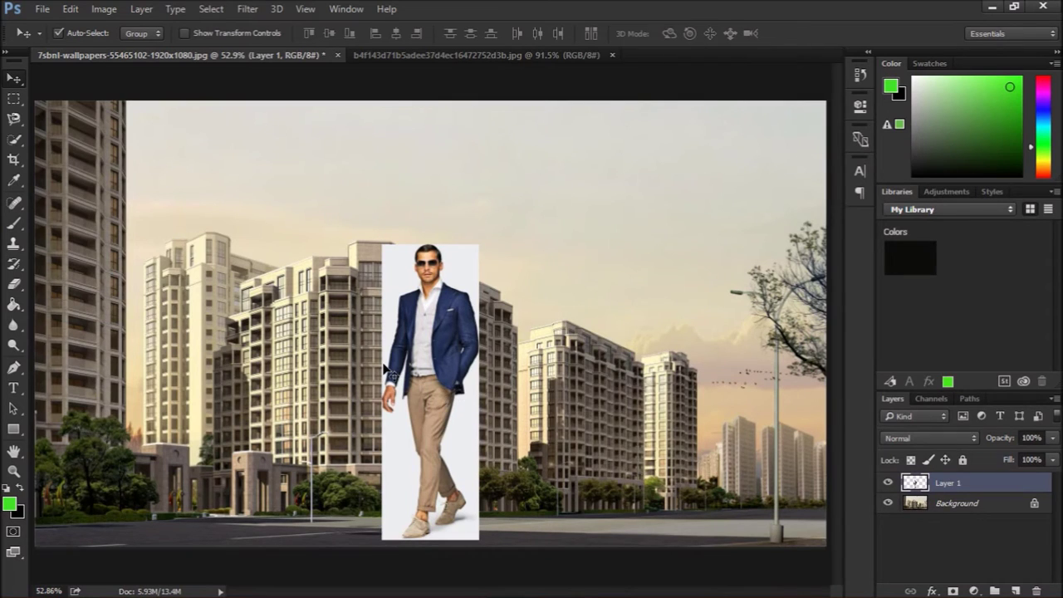
Step: Free-transform the man layer to about 164% width and 144% height, reposition it, and apply
key(ctrl)
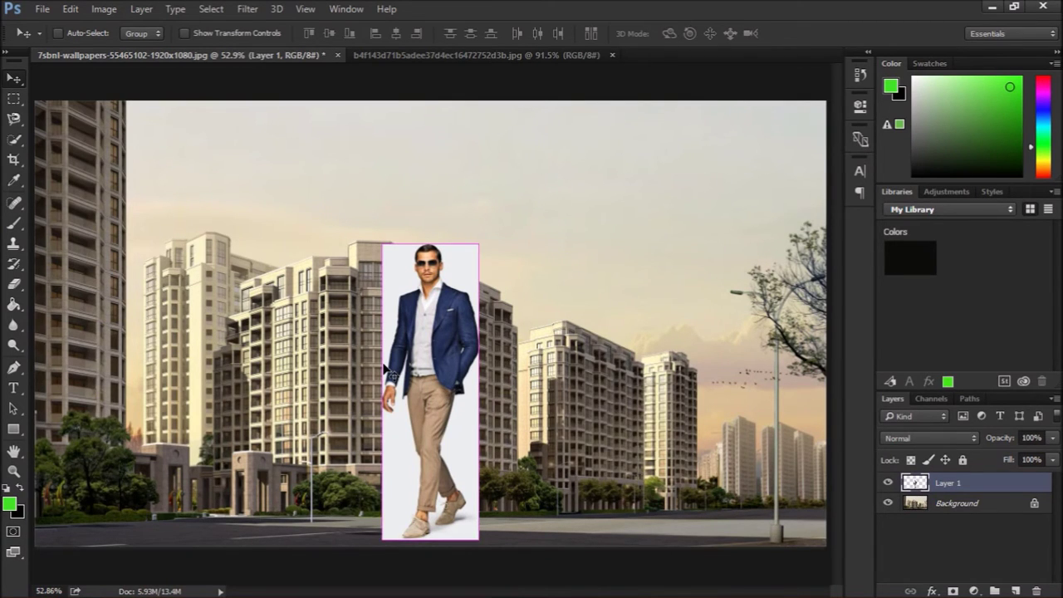
key(ctrl+t)
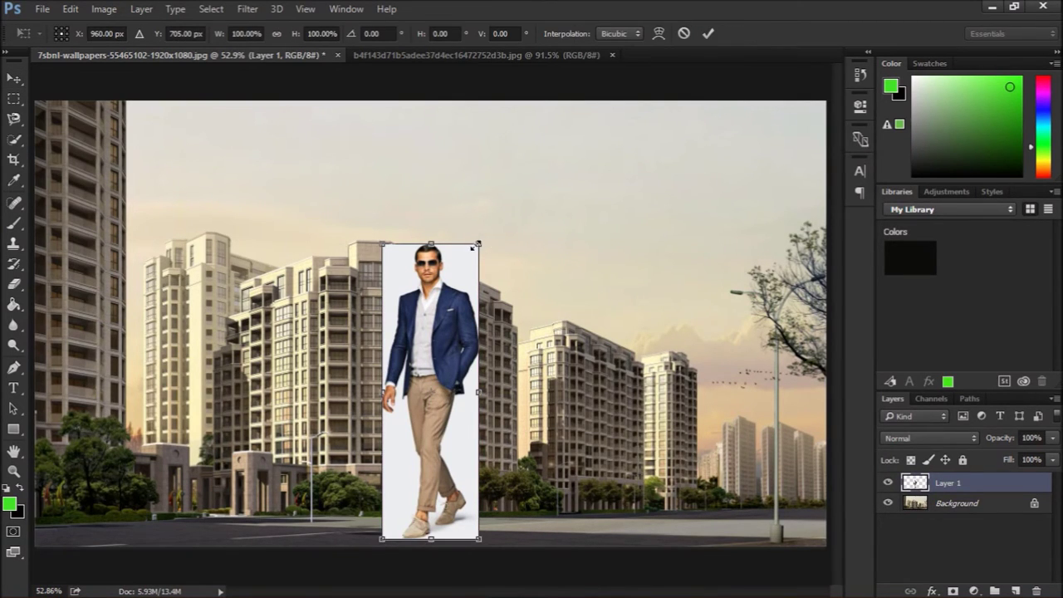
drag(479, 244, 541, 118)
drag(521, 159, 564, 169)
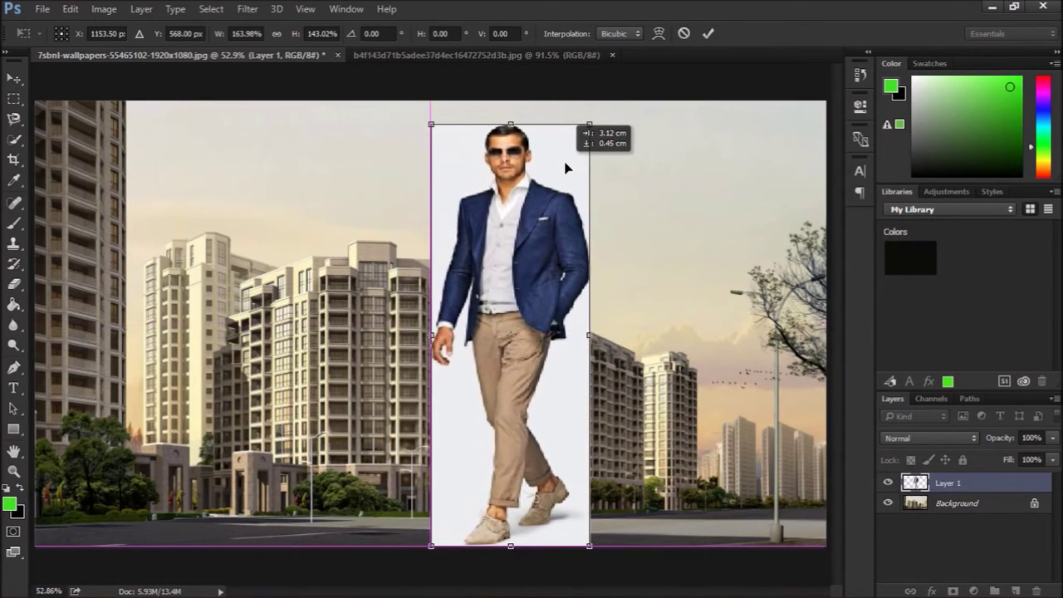
drag(564, 168, 565, 168)
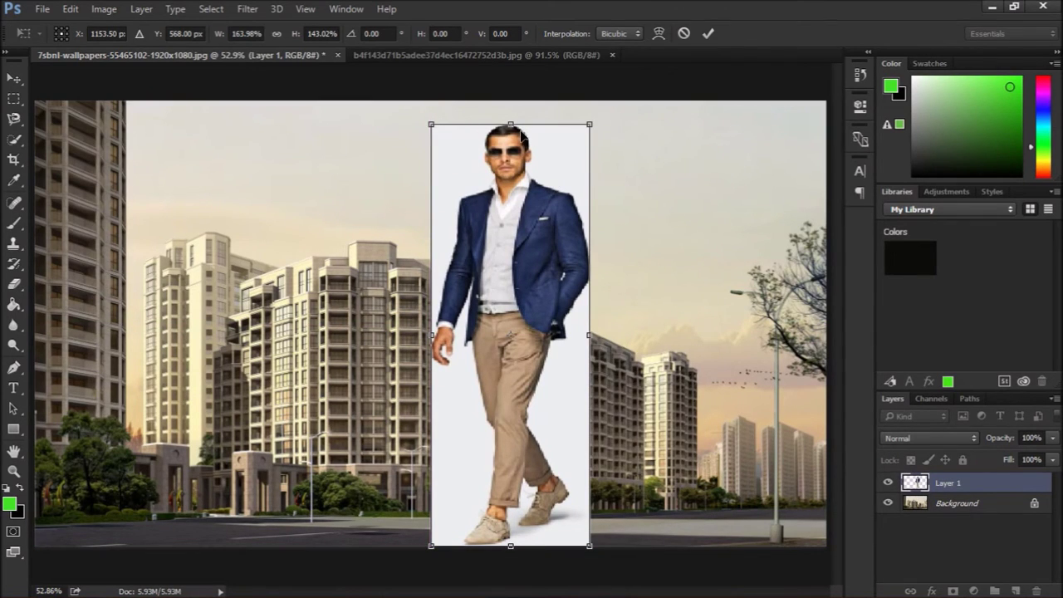
drag(511, 122, 511, 118)
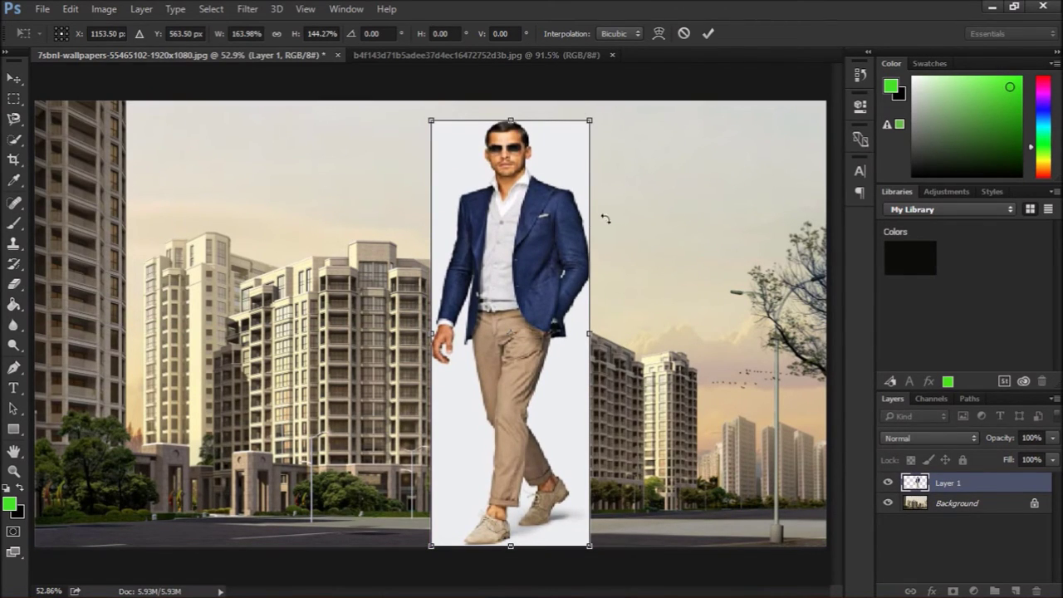
click(14, 79)
click(510, 232)
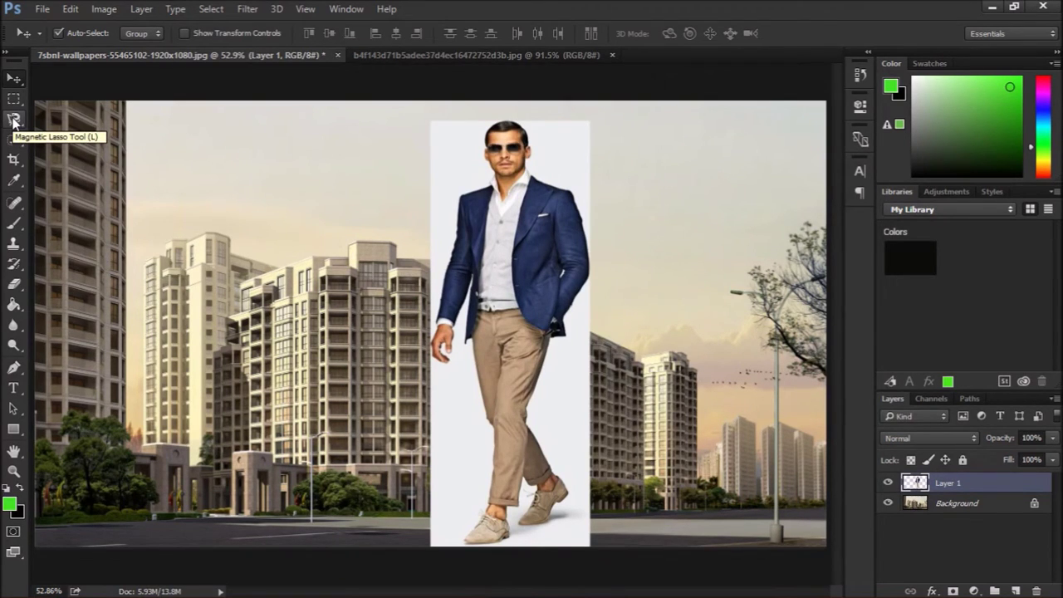
Step: Trace the man's outline with the Magnetic Lasso, starting and closing at his shoe
click(14, 121)
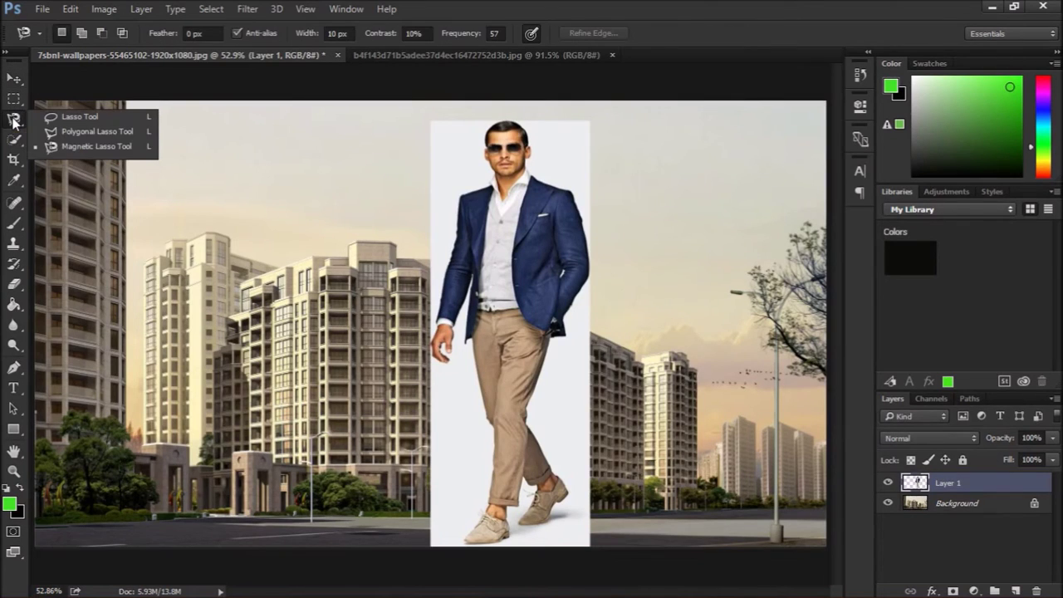
click(82, 147)
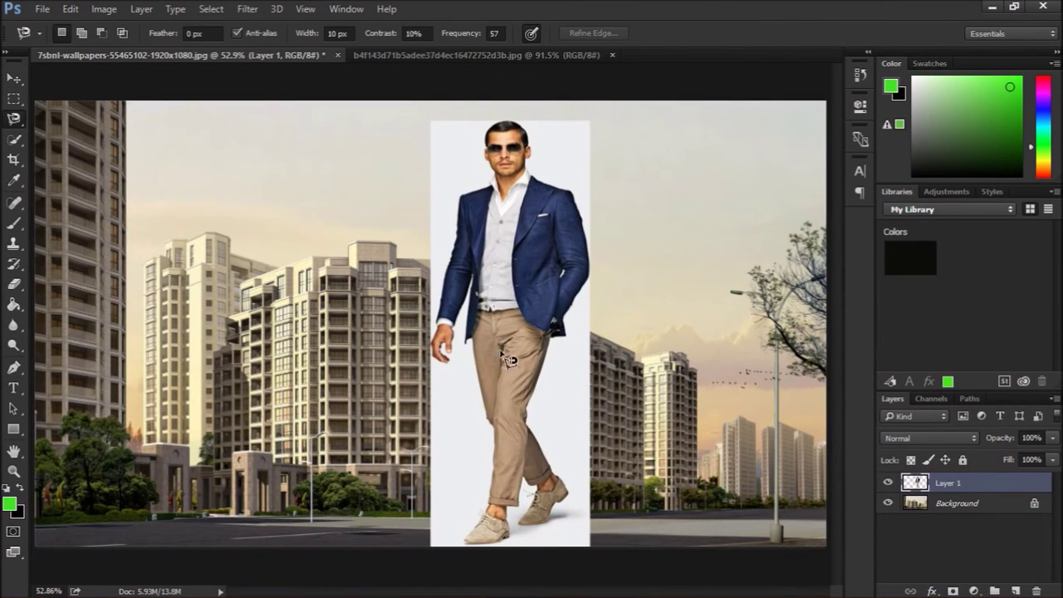
click(466, 536)
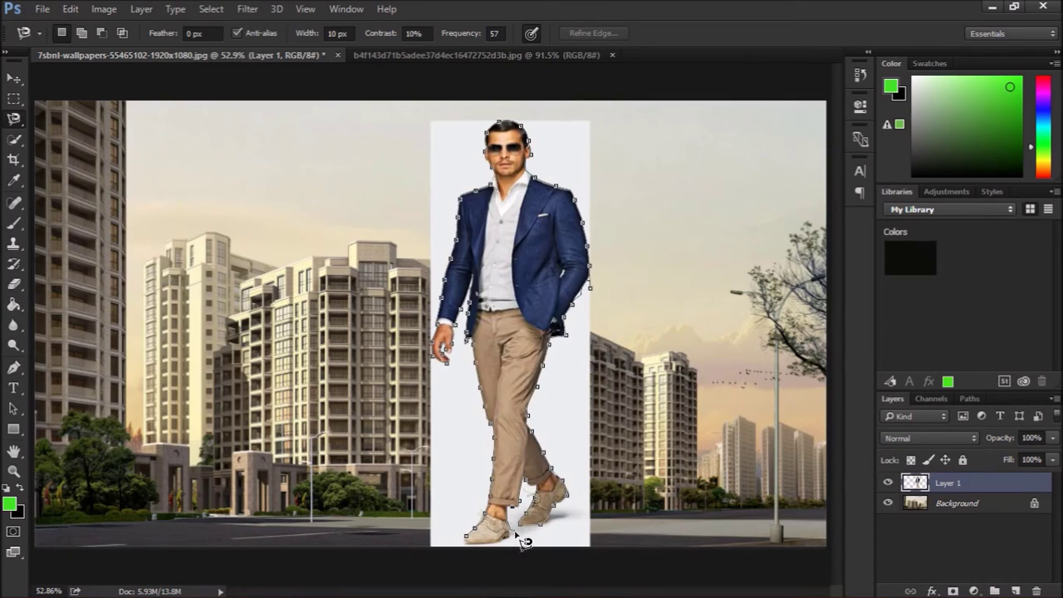
click(475, 545)
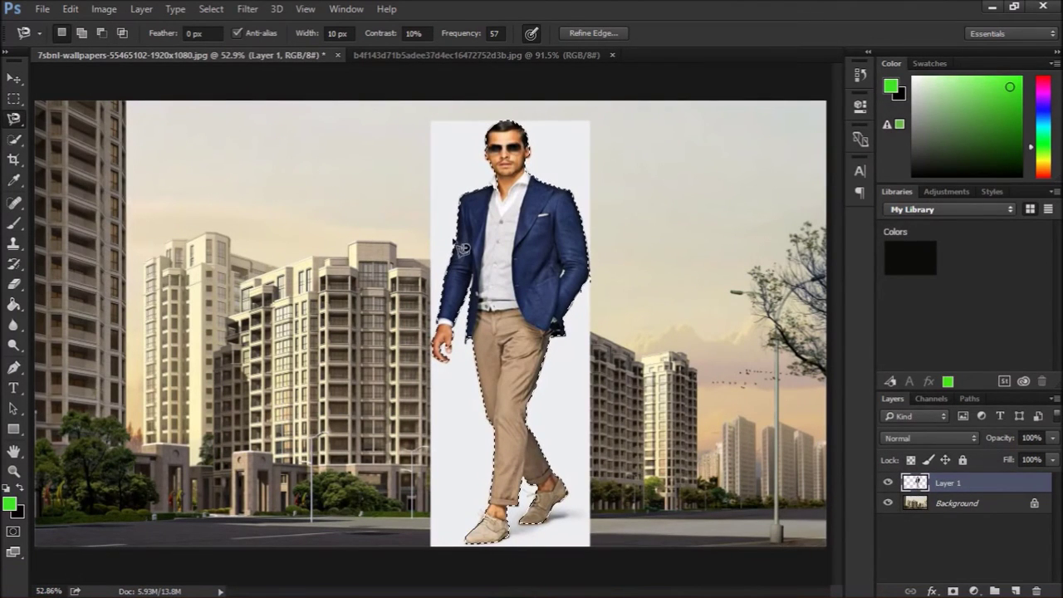
Step: Cut the selected man onto Layer 2 with Layer Via Cut and hide white-background Layer 1
right_click(488, 204)
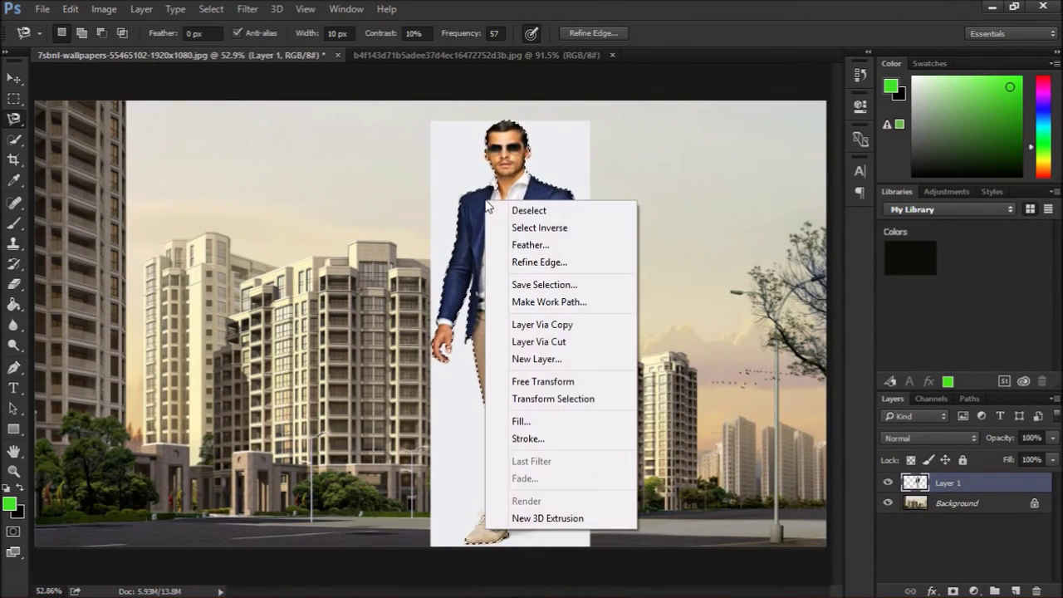
click(537, 343)
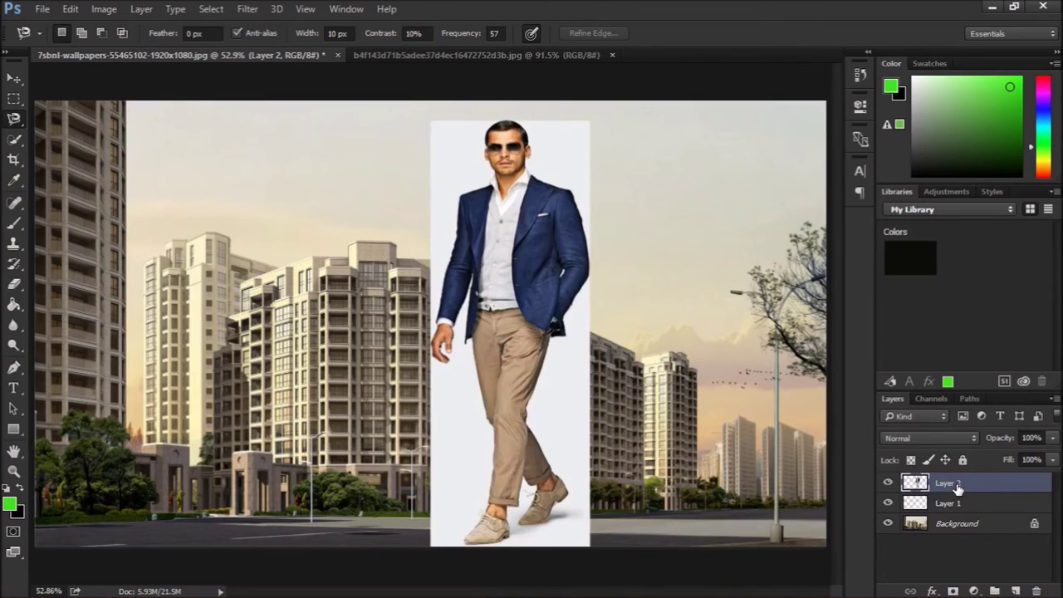
click(887, 505)
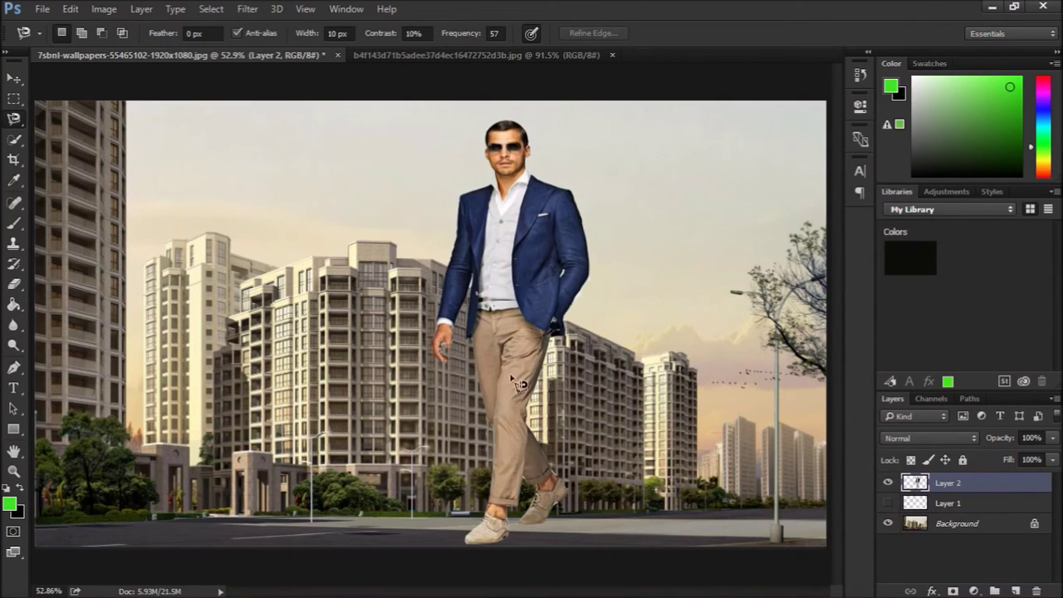
click(12, 80)
Step: Move the man right and scale him to about 104% width and 102% height, applied
drag(506, 291, 552, 283)
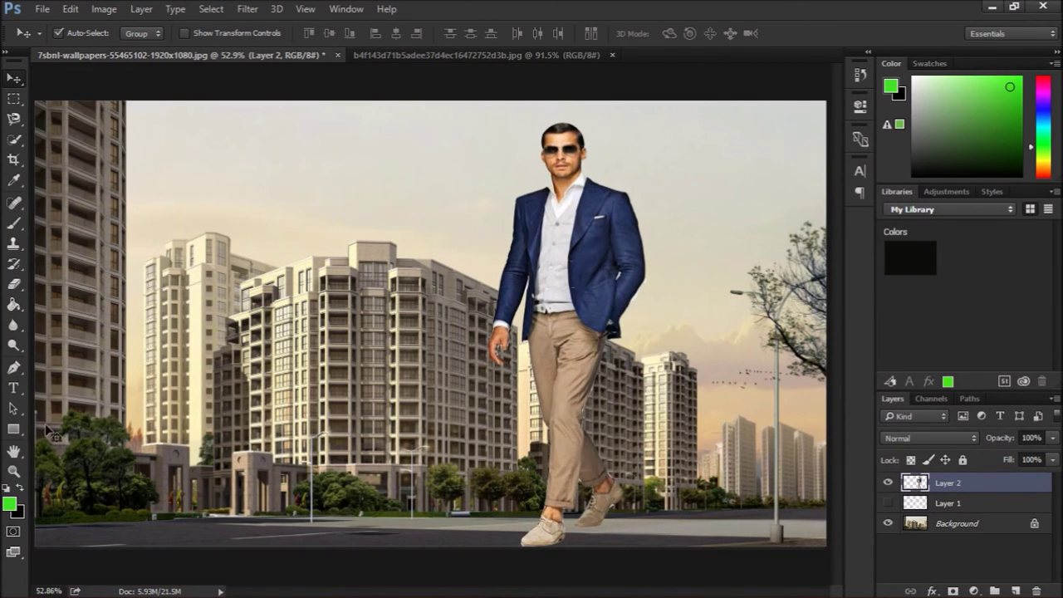
key(ctrl+t)
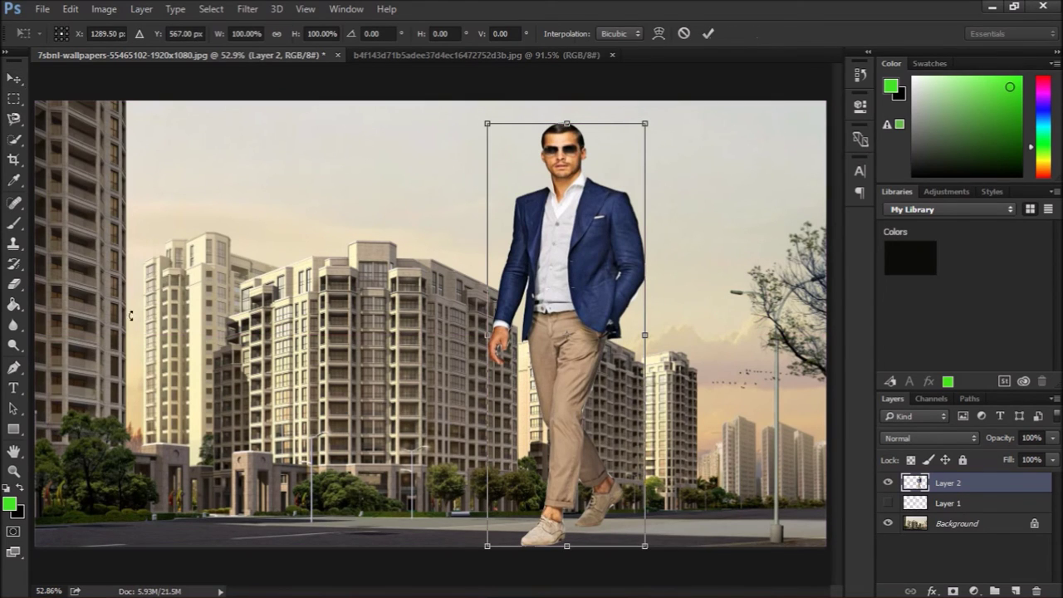
drag(568, 119, 568, 112)
drag(644, 333, 651, 331)
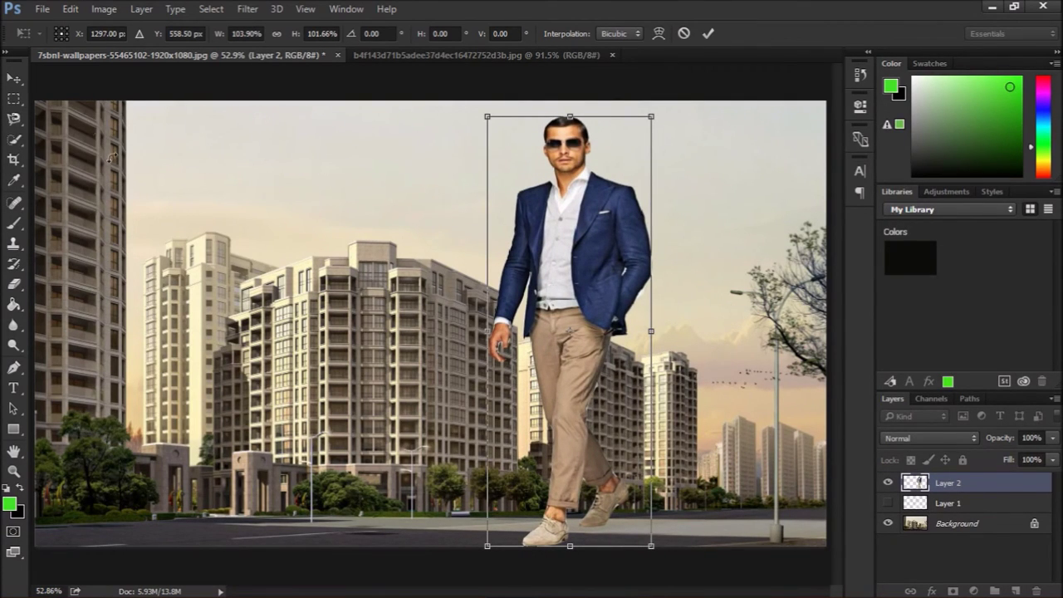
click(12, 83)
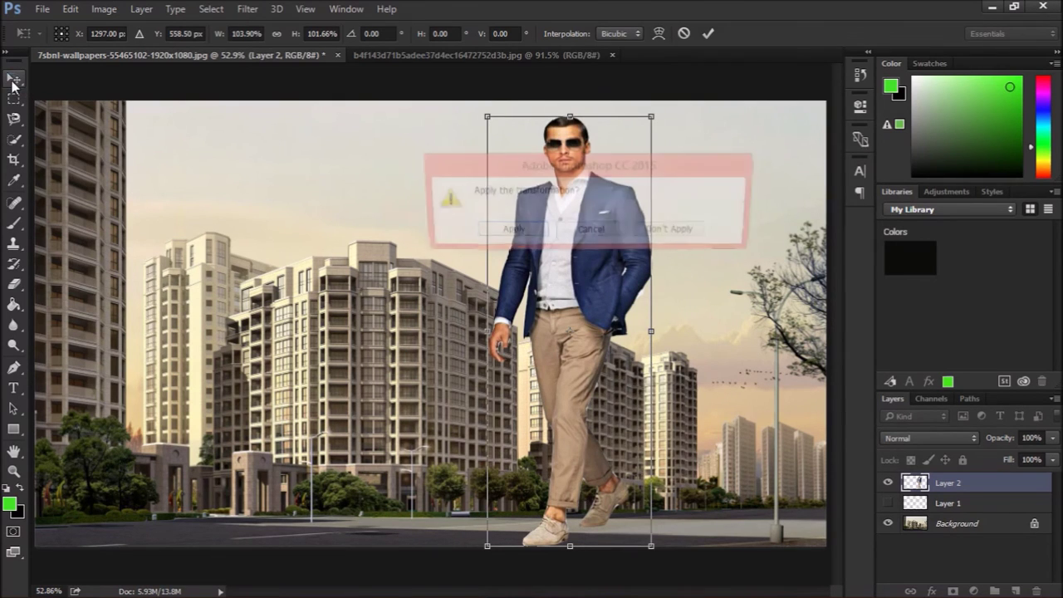
click(507, 230)
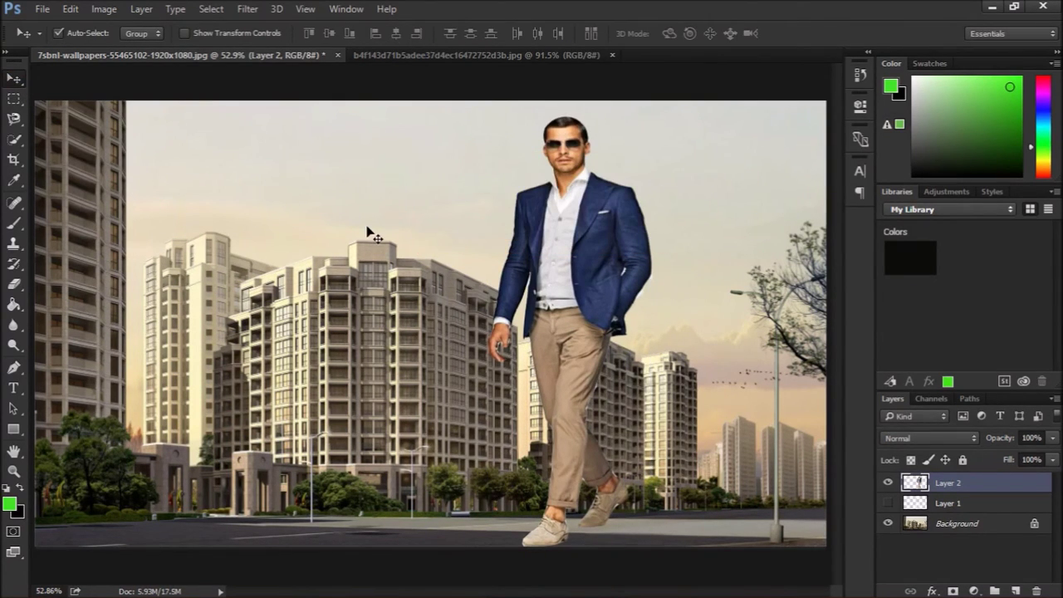
key(ctrl+t)
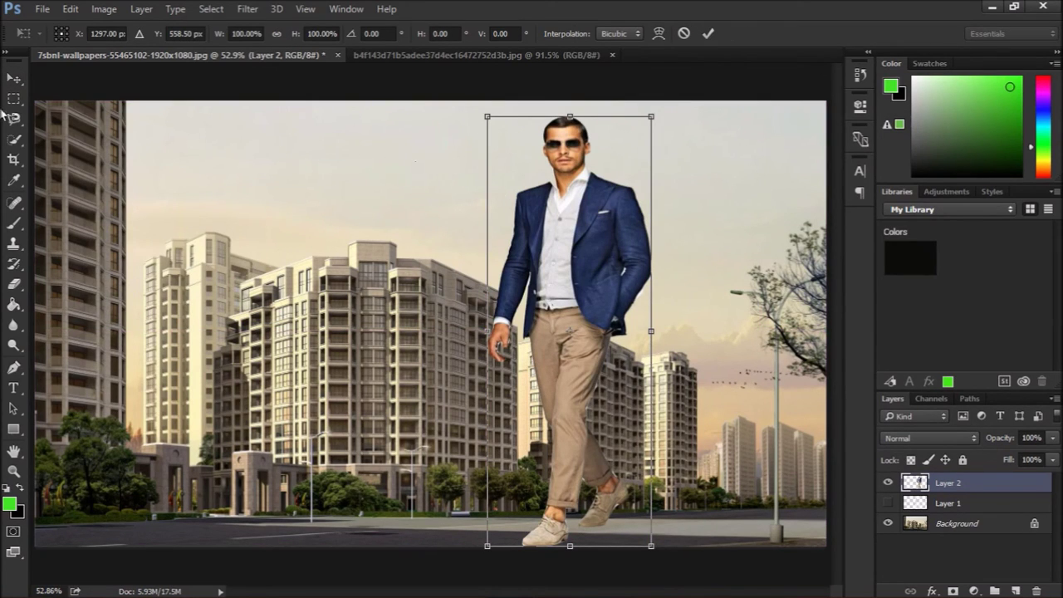
click(708, 34)
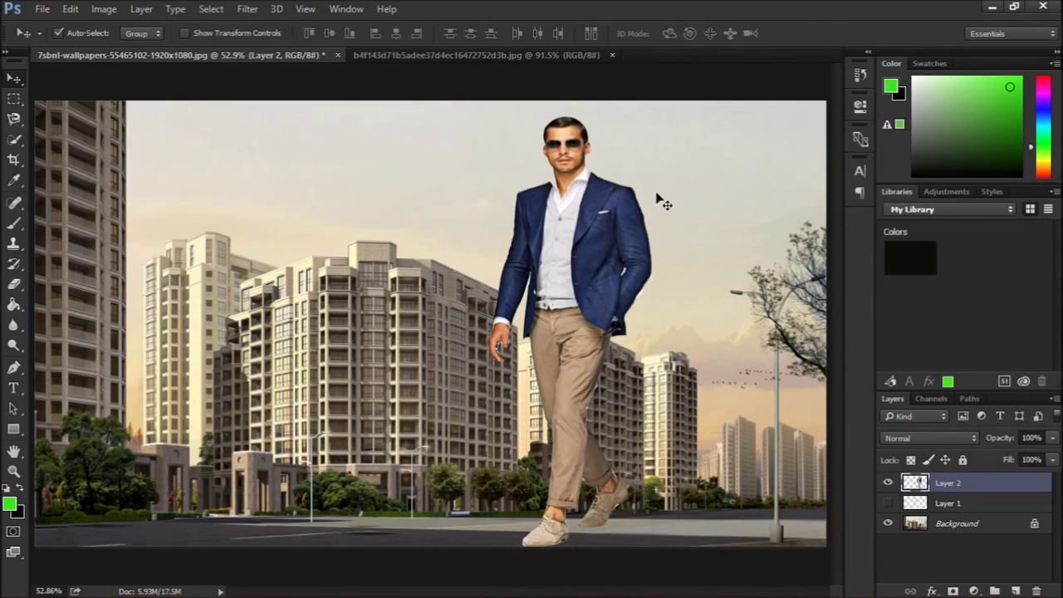